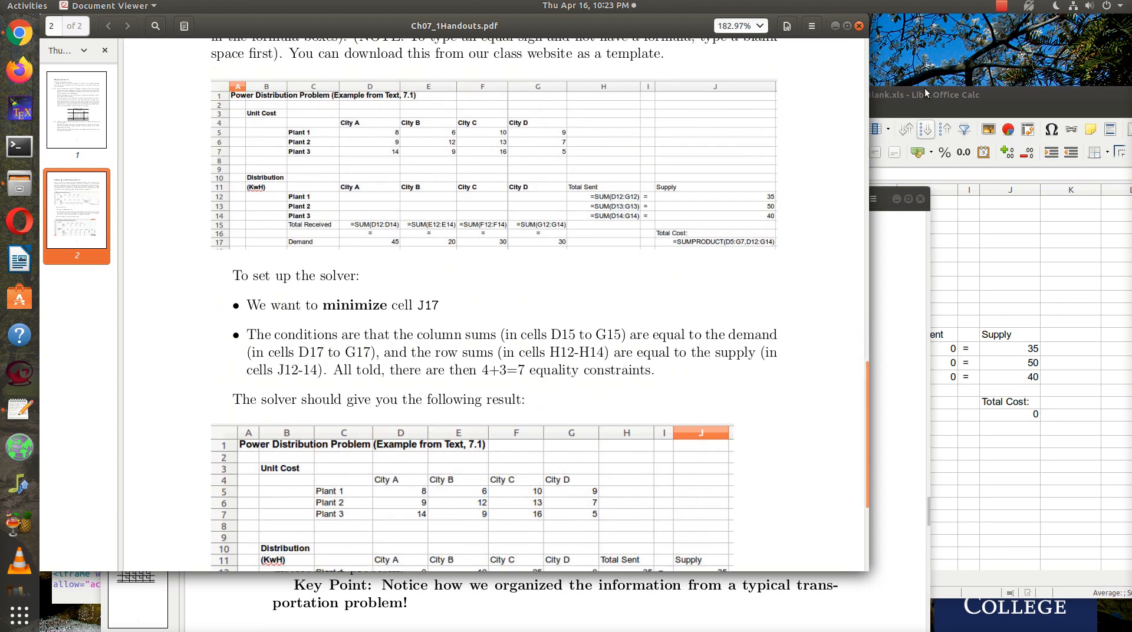
Switch to the PowerCompany_Blank.xls spreadsheet and examine the City A unit costs and the empty Plant 1 distribution cells.
left_click_drag(917, 94, 604, 73)
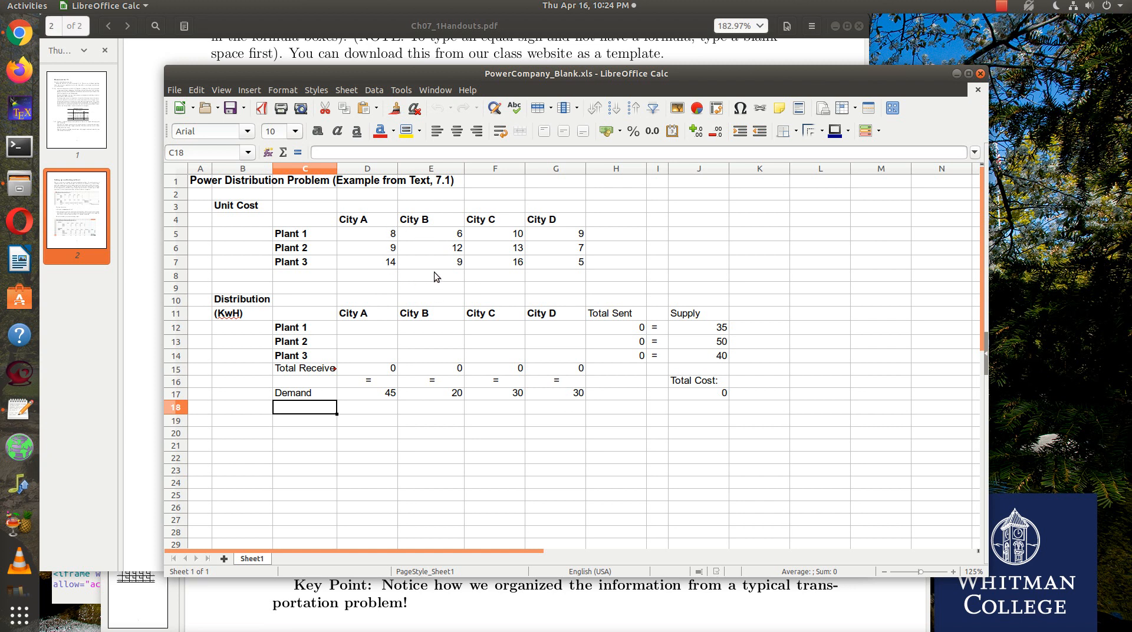
left_click(384, 239)
left_click(376, 252)
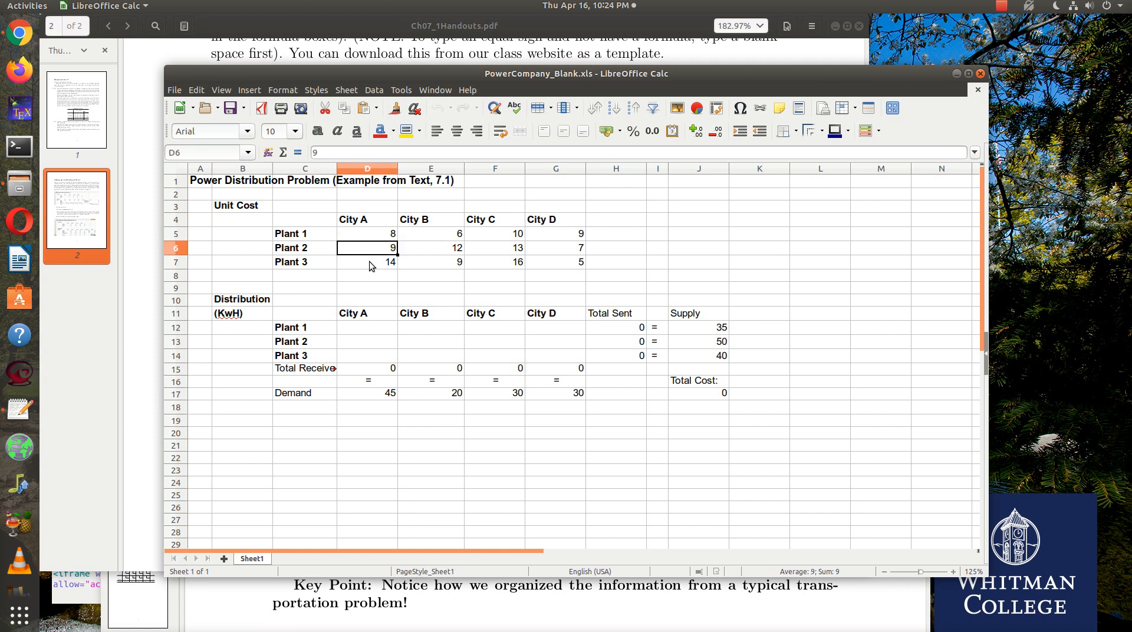
left_click(371, 266)
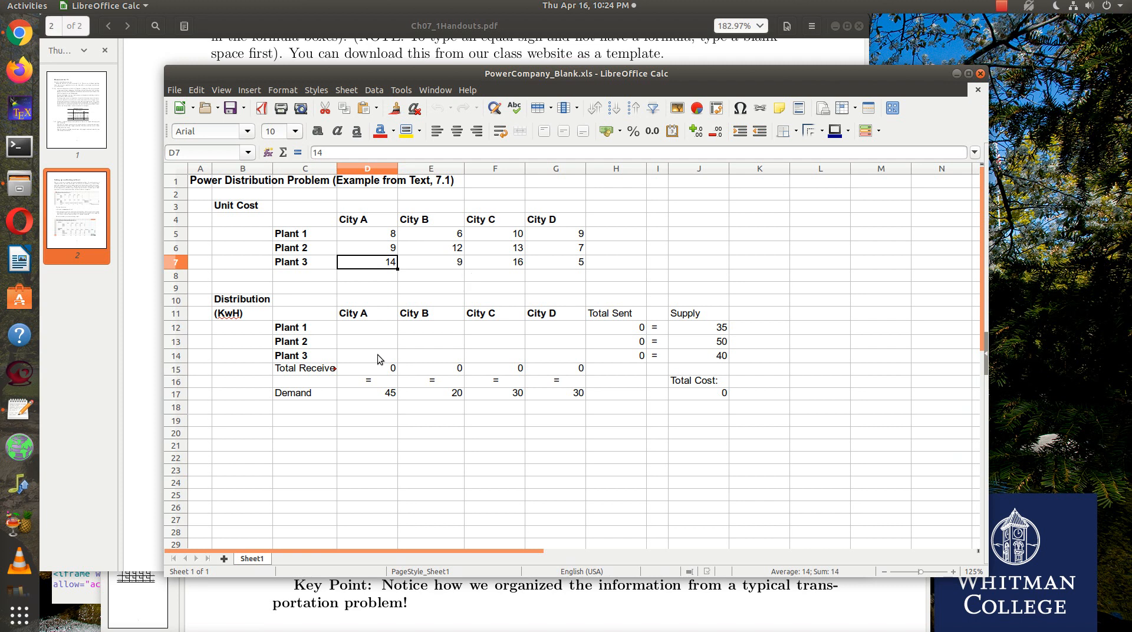
left_click(378, 329)
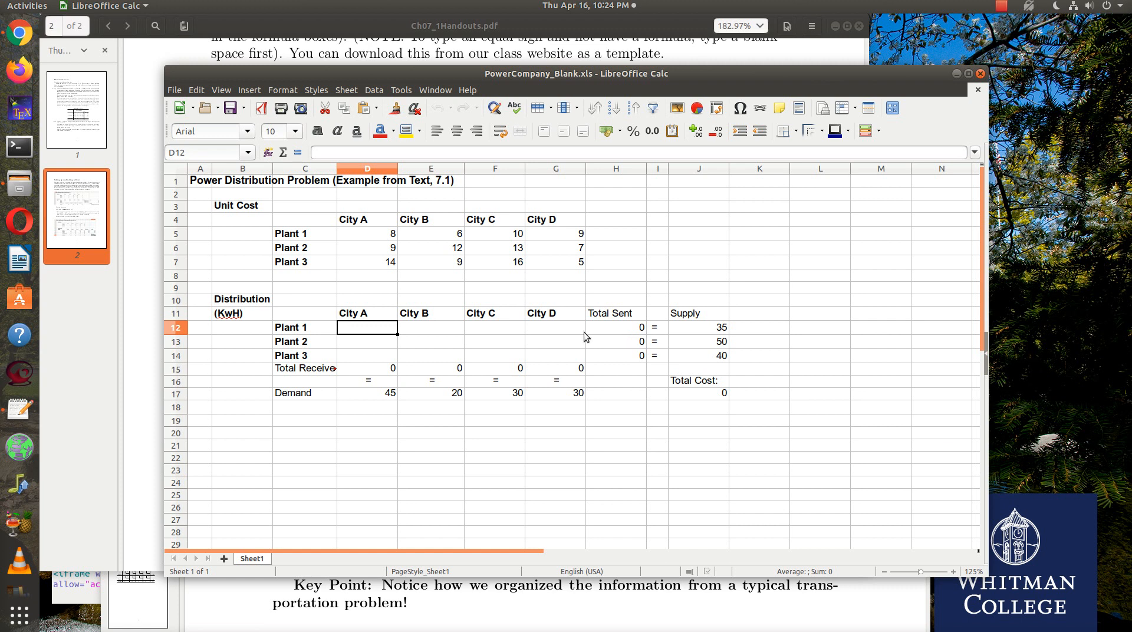
left_click(441, 326)
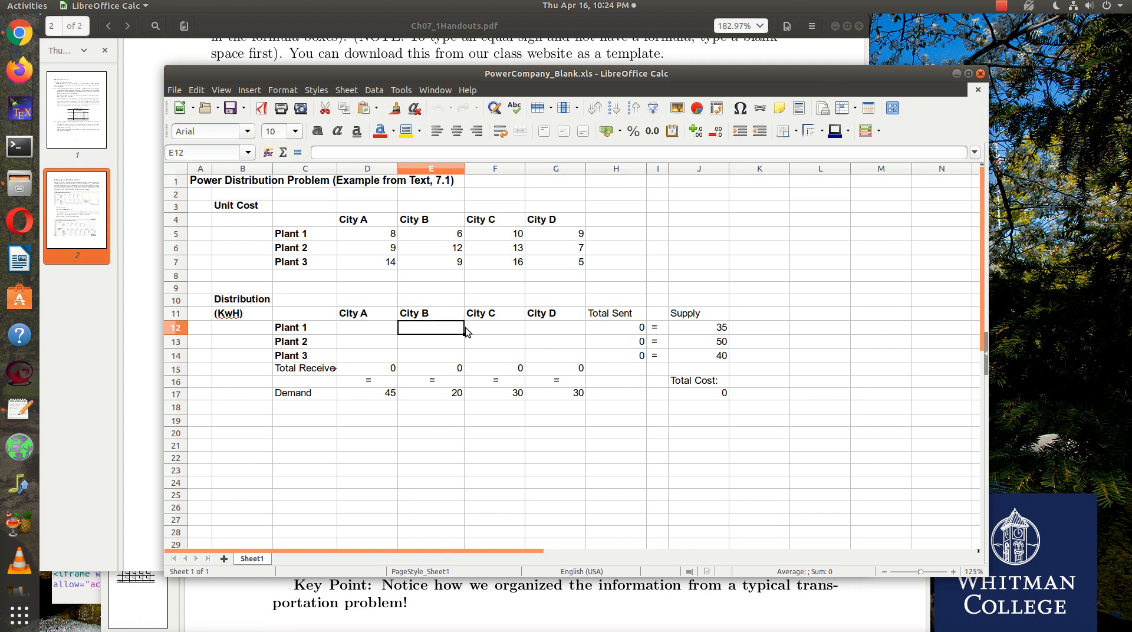
left_click(500, 325)
Inspect the sum formulas in Plant 1's Total Sent cell and across the Total Received row, D15 to G15.
left_click(624, 330)
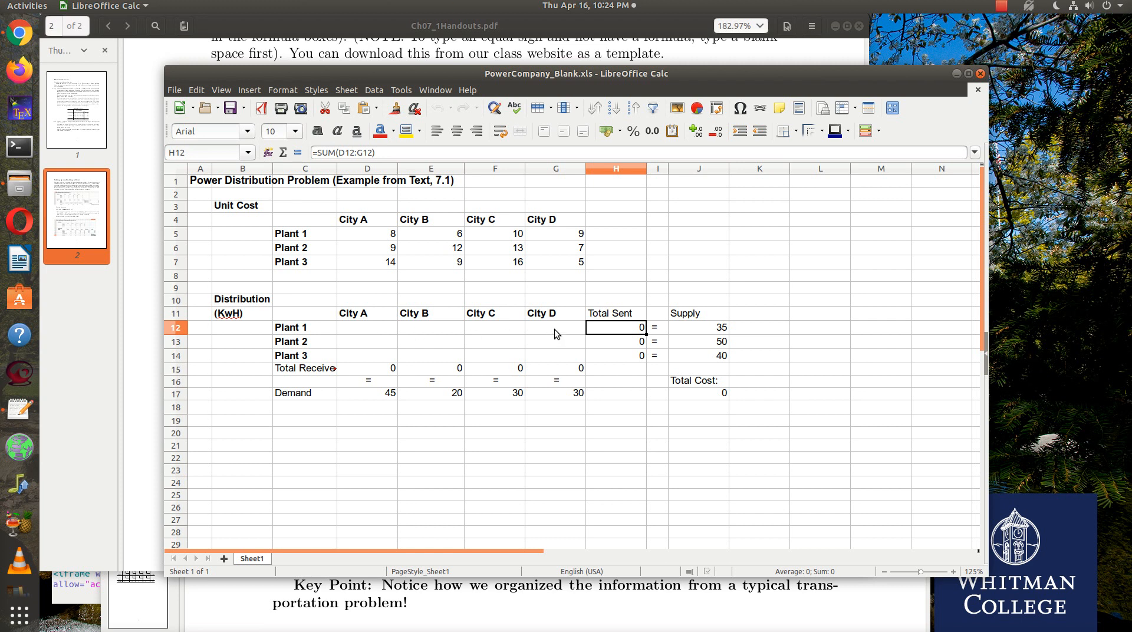
left_click(370, 370)
left_click(435, 369)
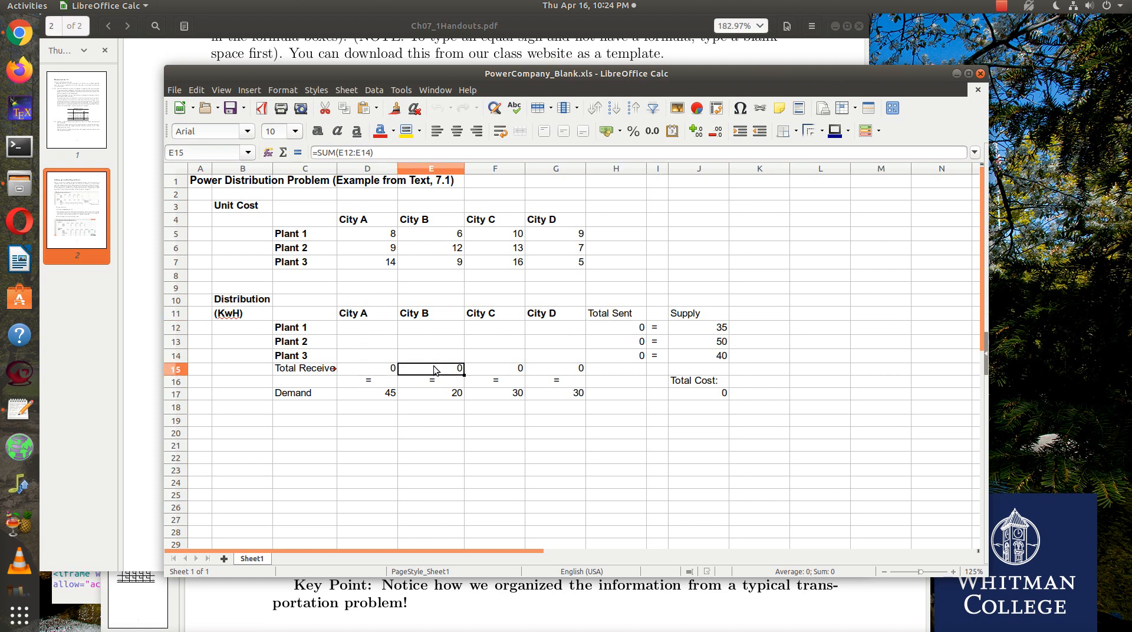
left_click(498, 370)
left_click(559, 370)
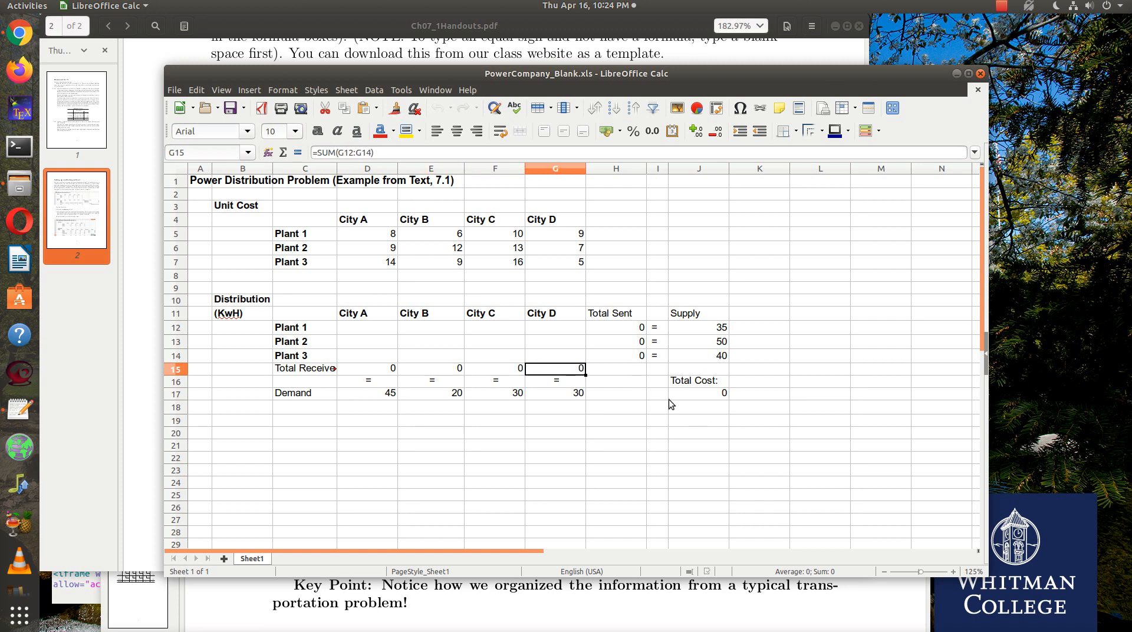
Open the Solver with total cost cell J17 as the target and set it to optimize to the minimum.
left_click(698, 398)
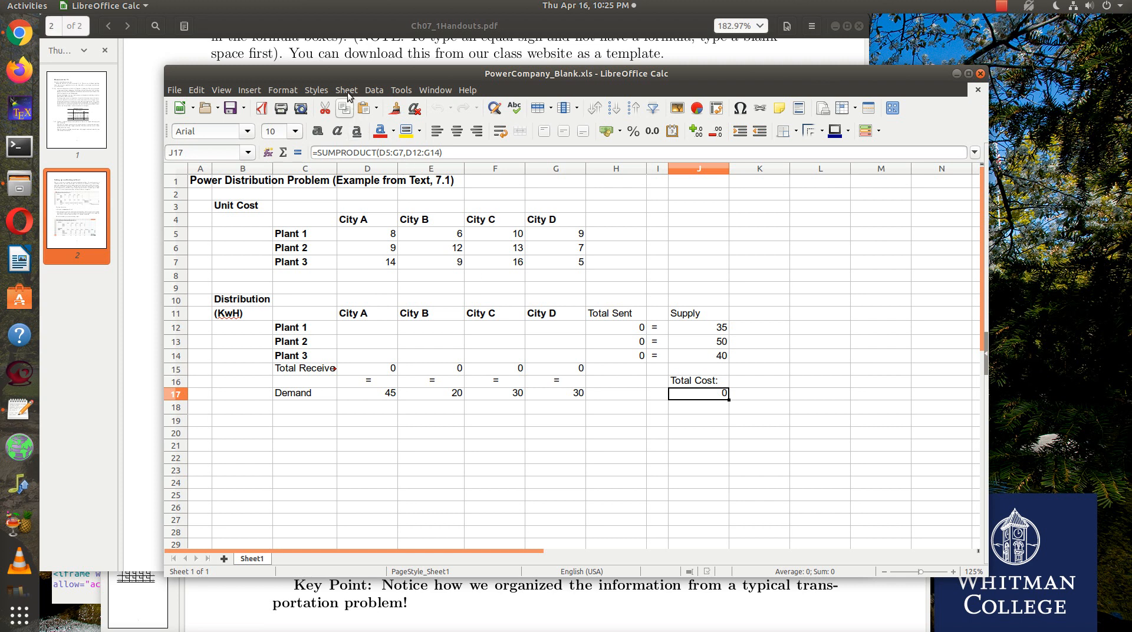
left_click(402, 90)
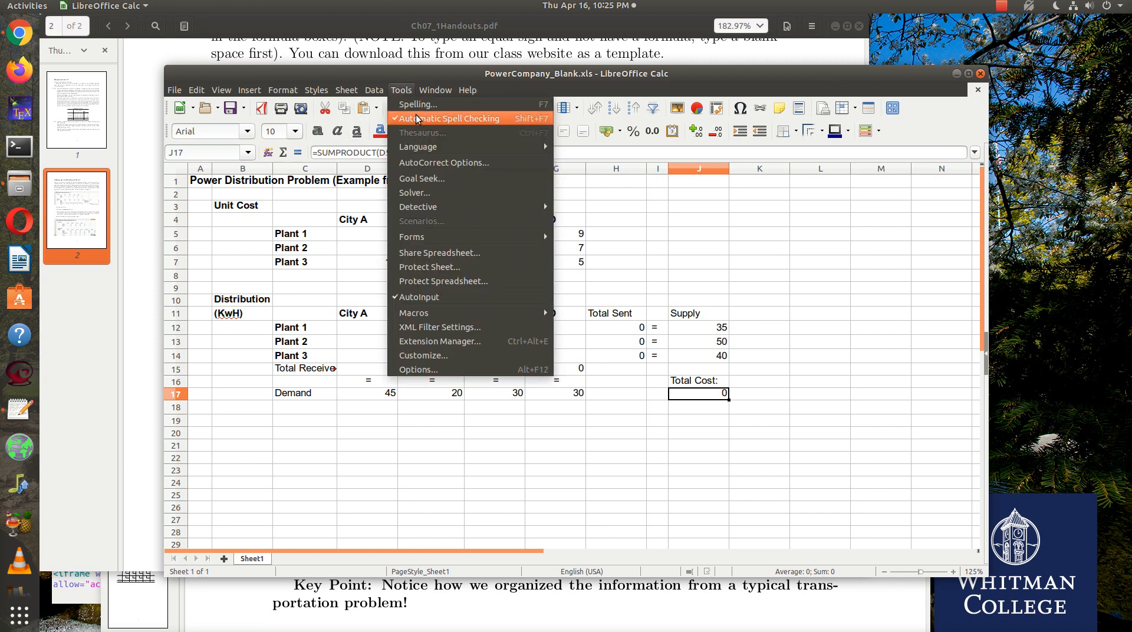
left_click(414, 193)
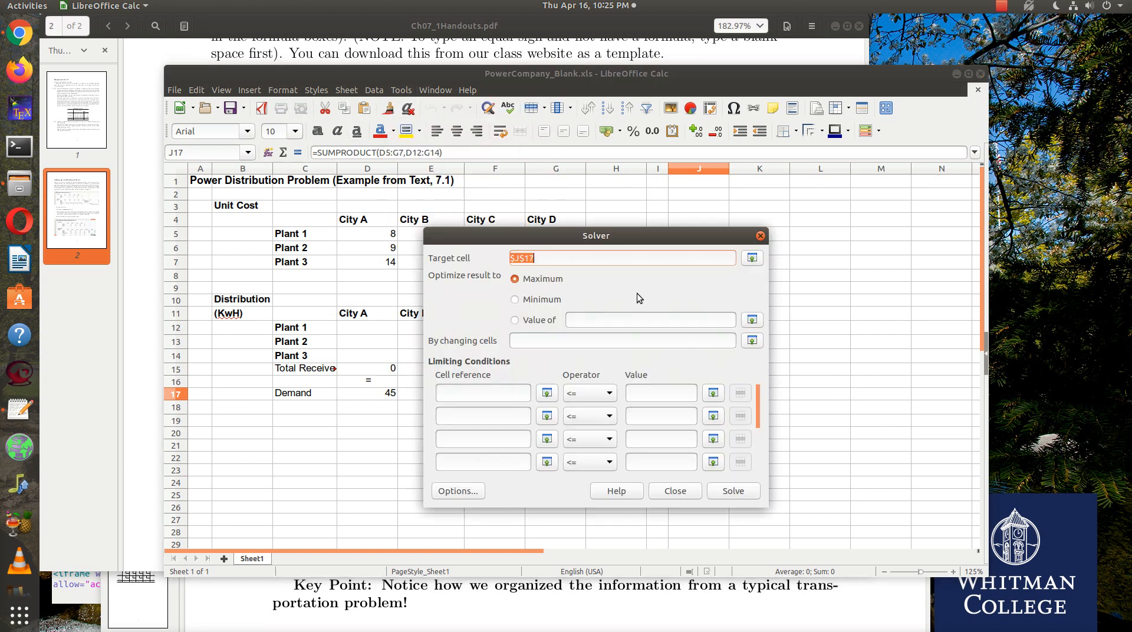
left_click(546, 259)
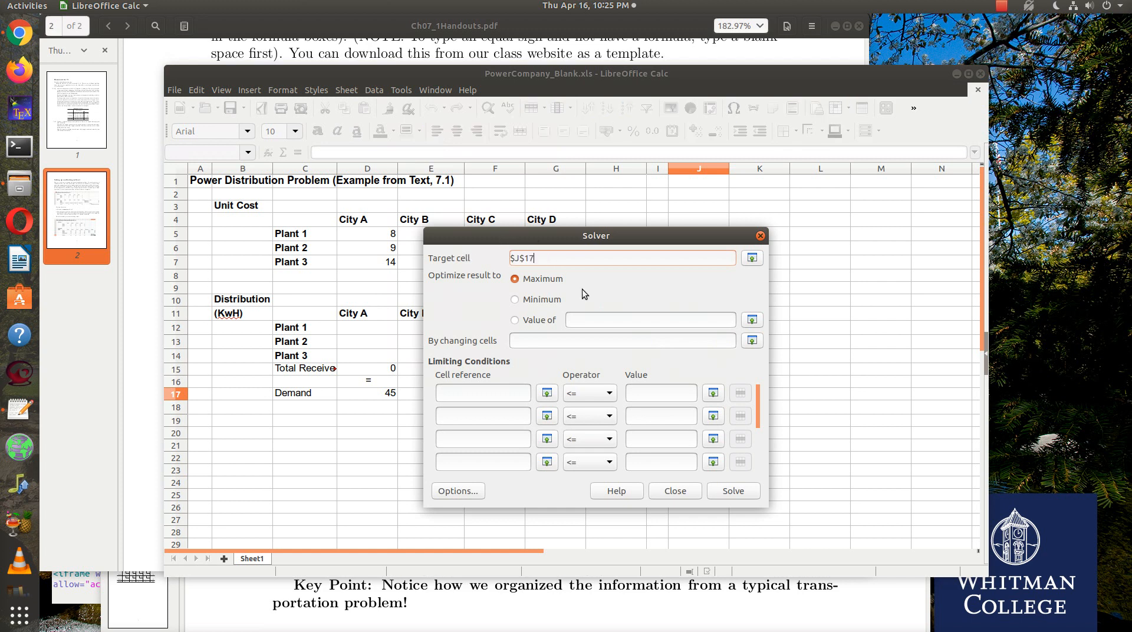
left_click(515, 299)
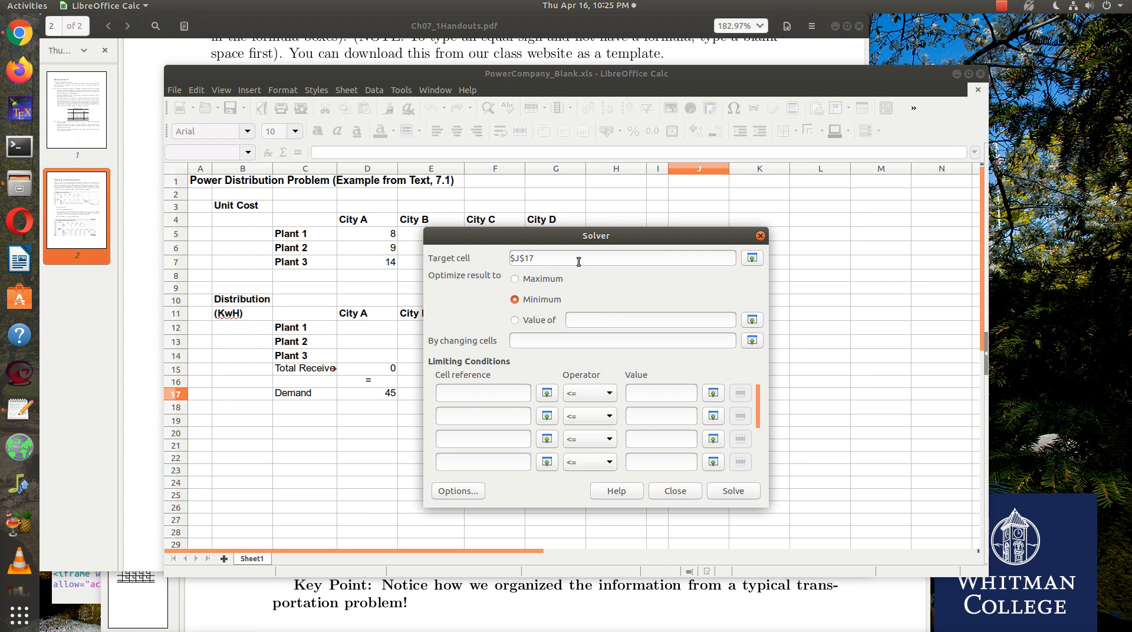
Set the Solver's changing cells to the distribution block $D$12:$G$14.
left_click_drag(567, 235, 821, 187)
left_click(782, 293)
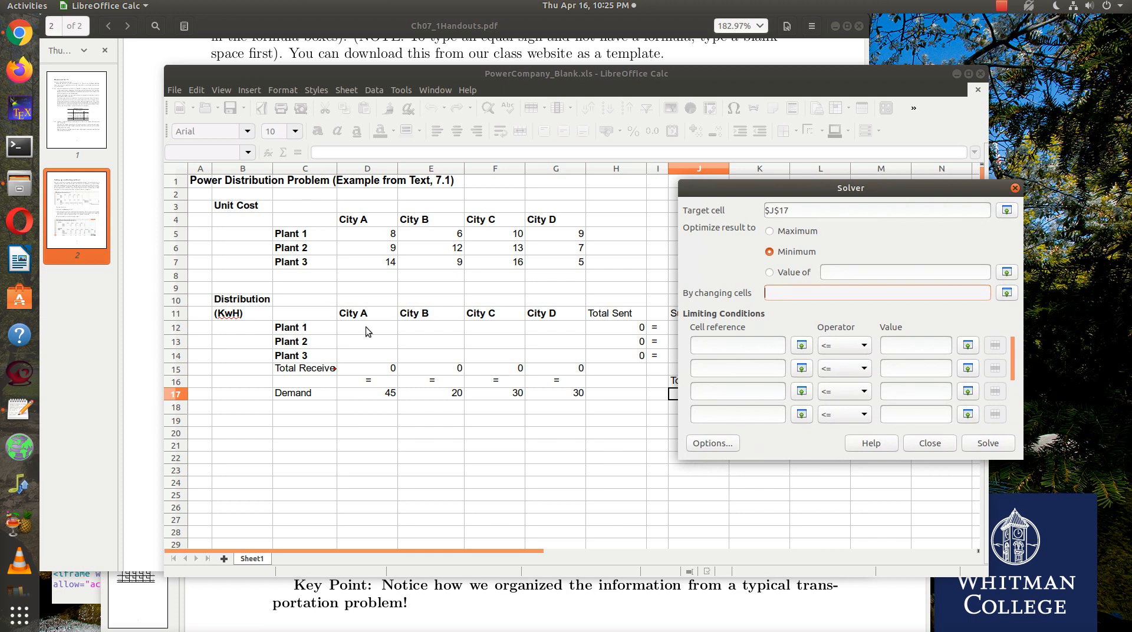
left_click_drag(366, 331, 565, 356)
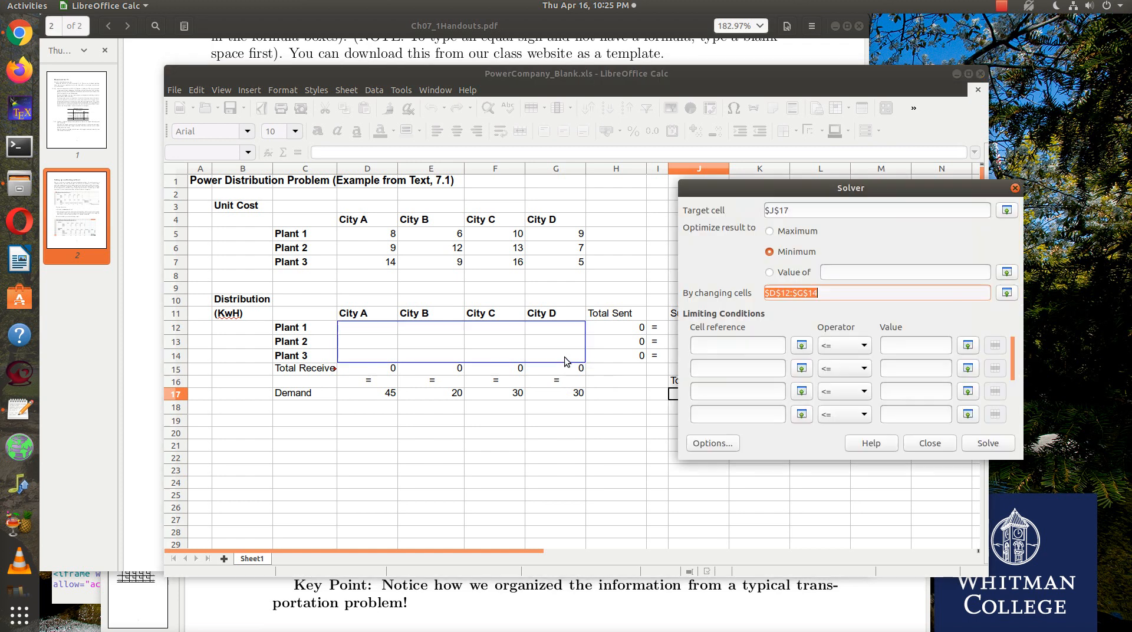
left_click(829, 296)
Add the first limiting condition for Plant 1's Total Sent: $H$12 => 35.
left_click(756, 341)
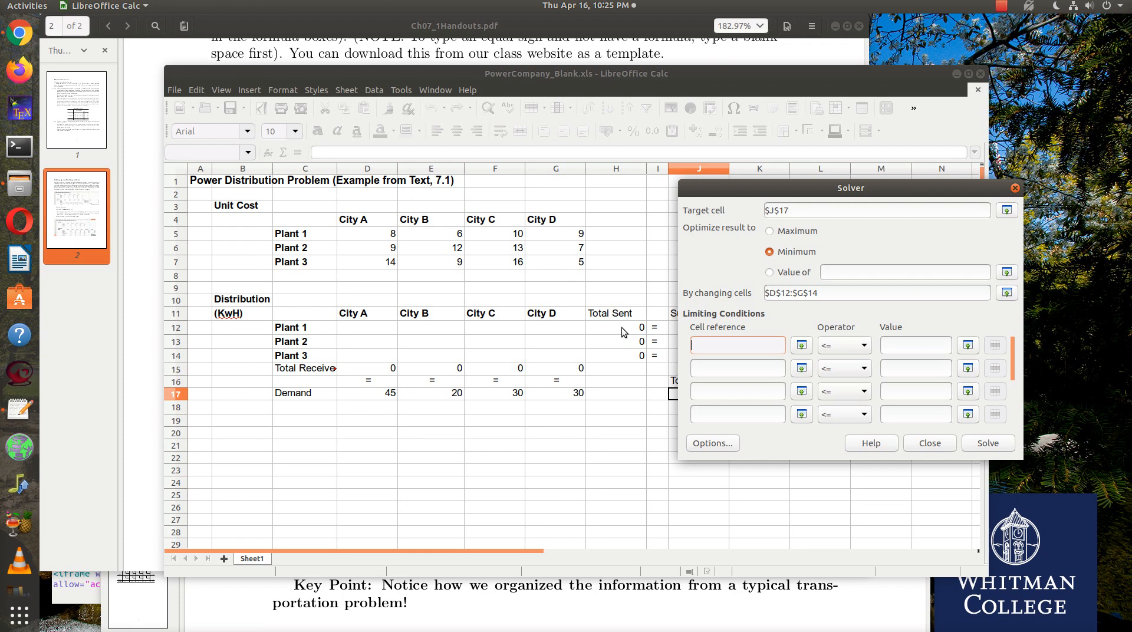
left_click_drag(781, 186, 851, 186)
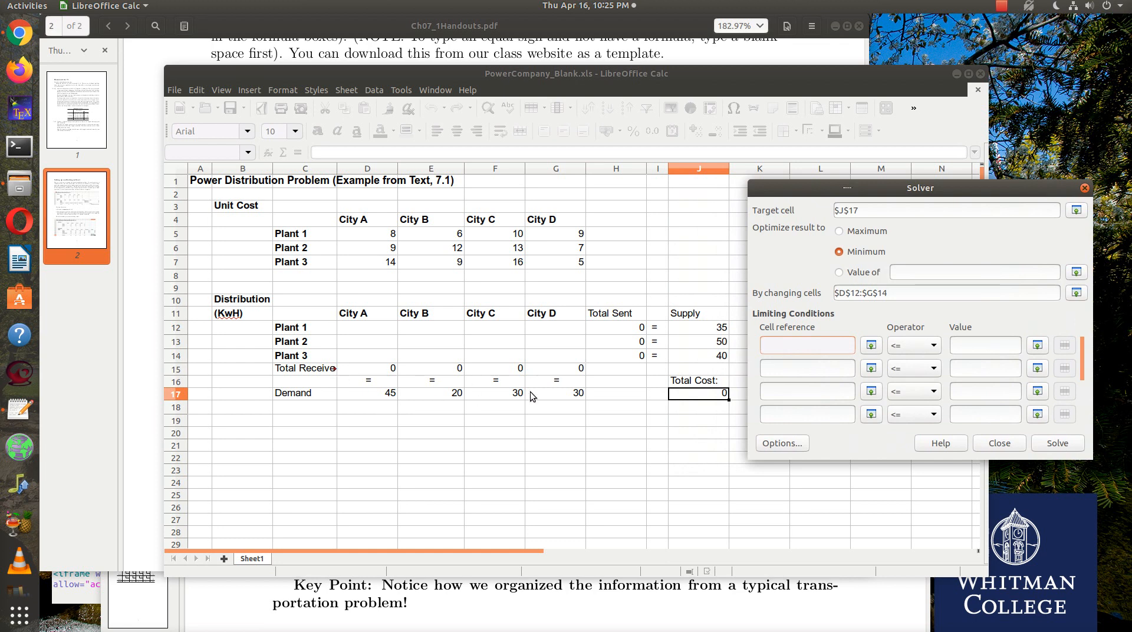
left_click(604, 331)
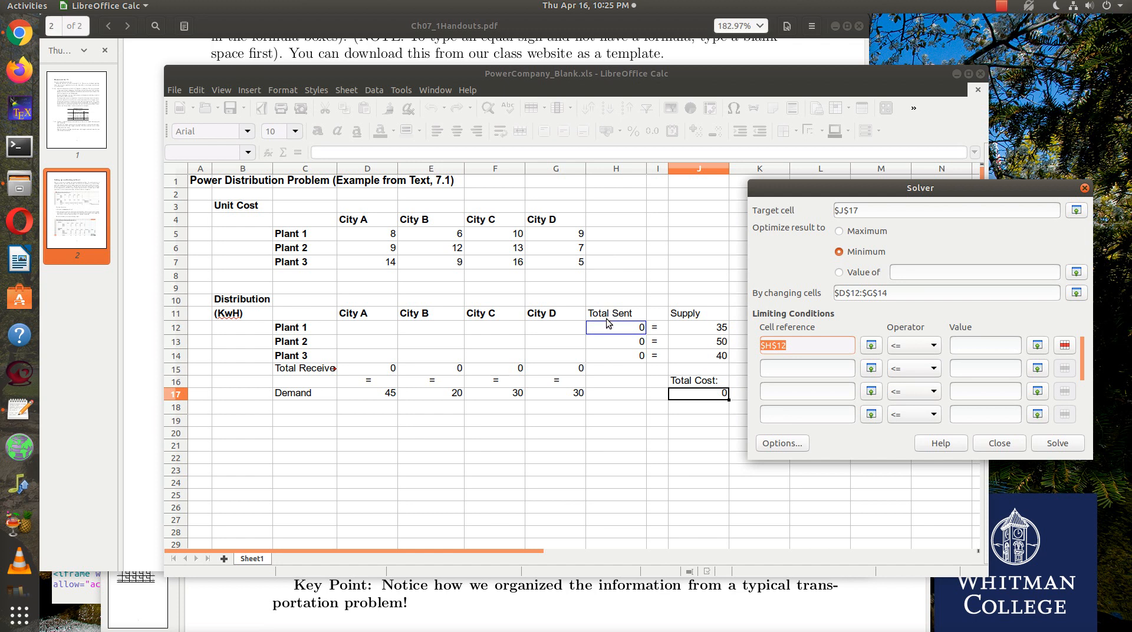
left_click(932, 347)
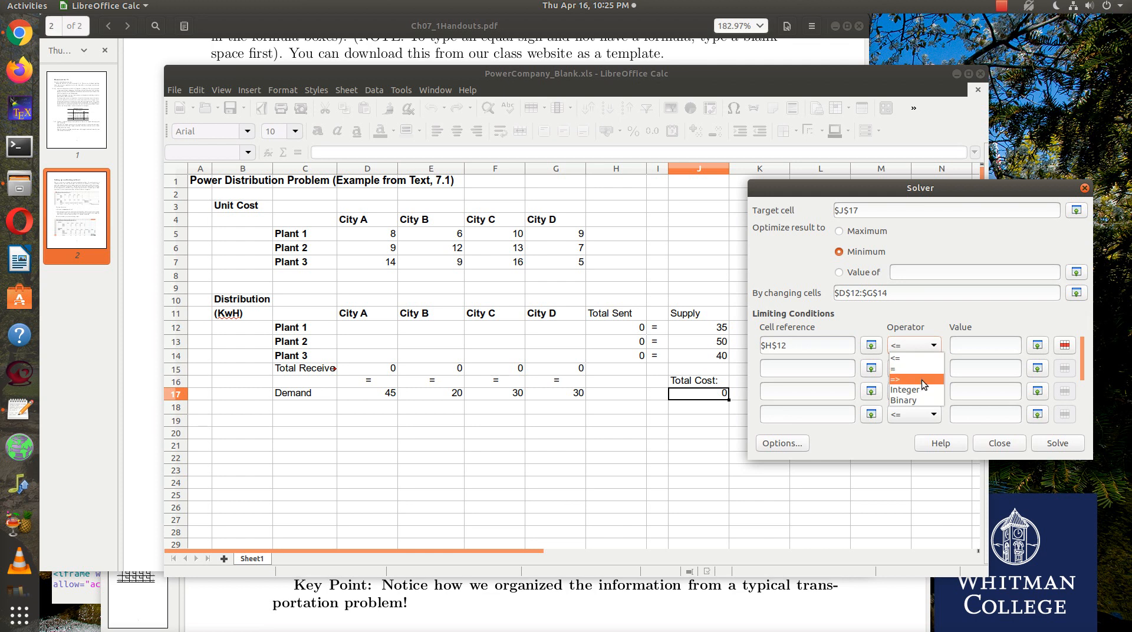
left_click(921, 379)
left_click(977, 346)
type("35")
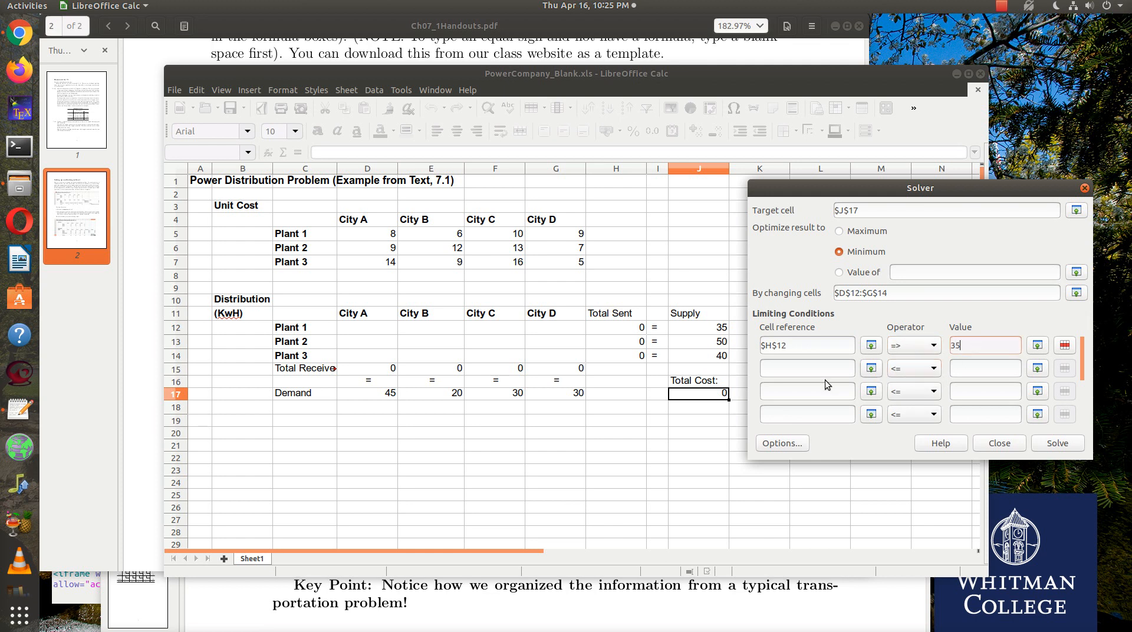
Add a second limiting condition for Plant 2's Total Sent: $H$13 => 50.
left_click(794, 371)
type("$H$13")
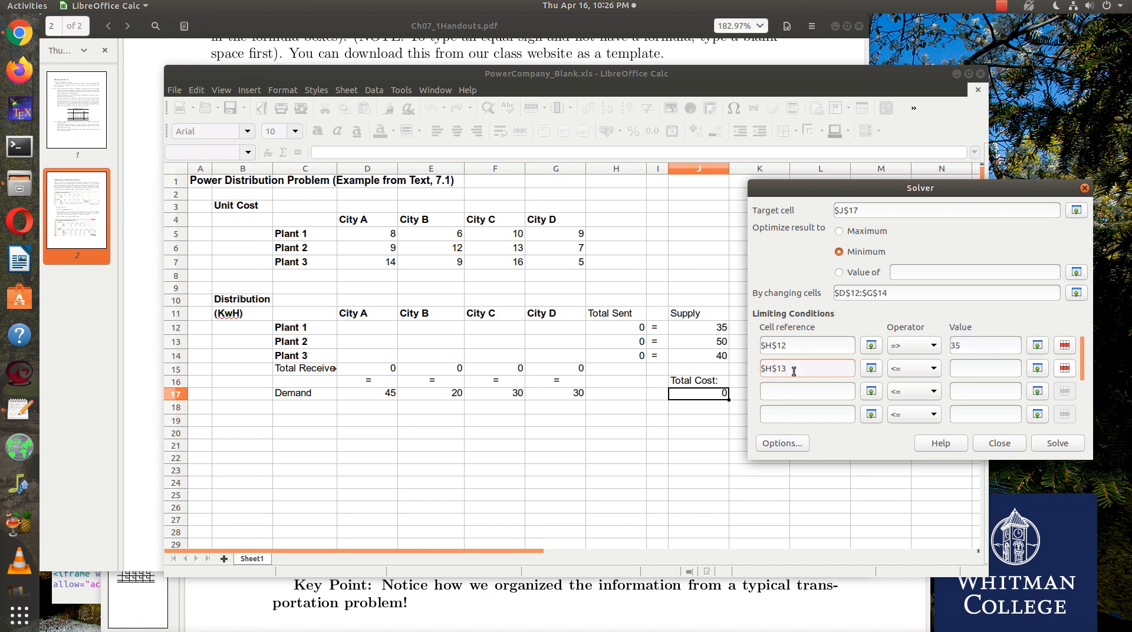
left_click(925, 371)
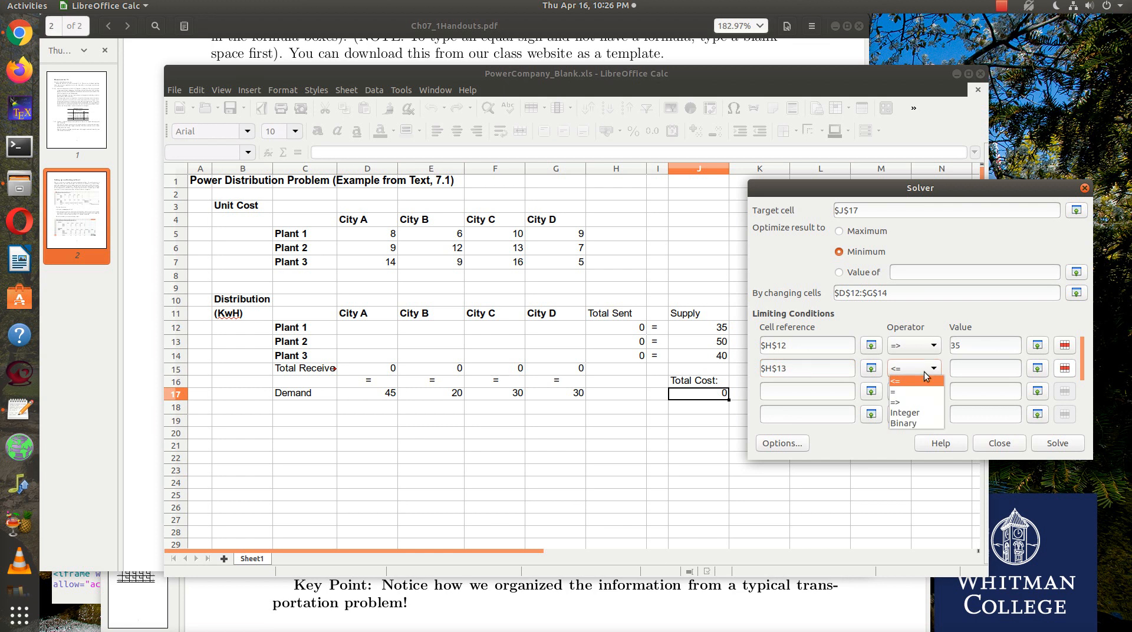
left_click(919, 401)
left_click(965, 366)
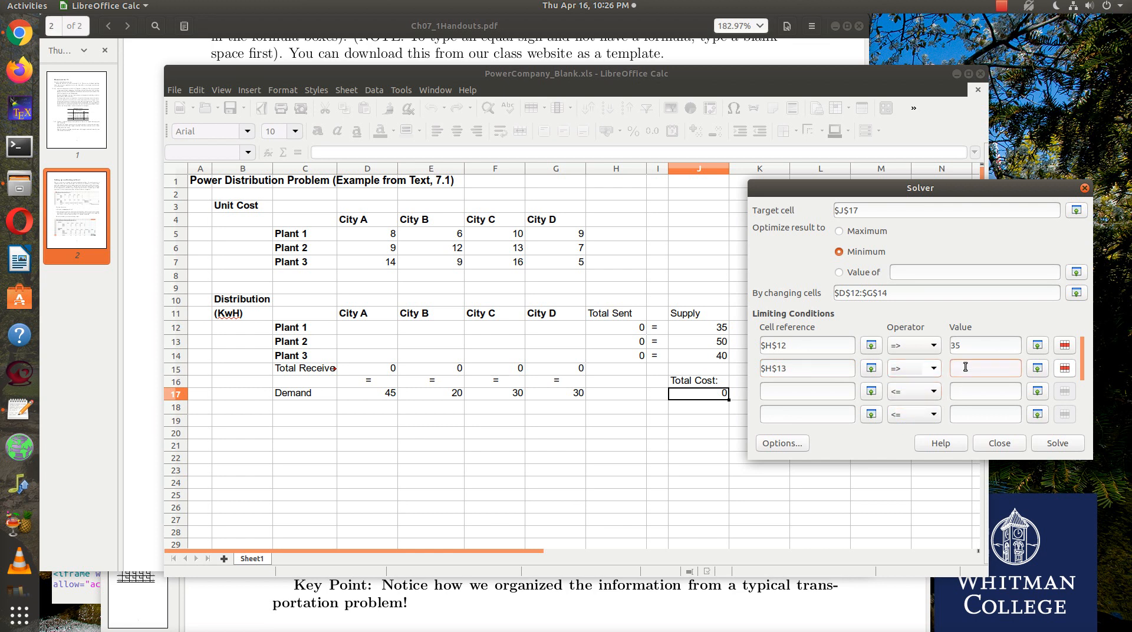
Add a third limiting condition for Plant 3's Total Sent: $H$14 => 40.
left_click(794, 391)
type("$H$14")
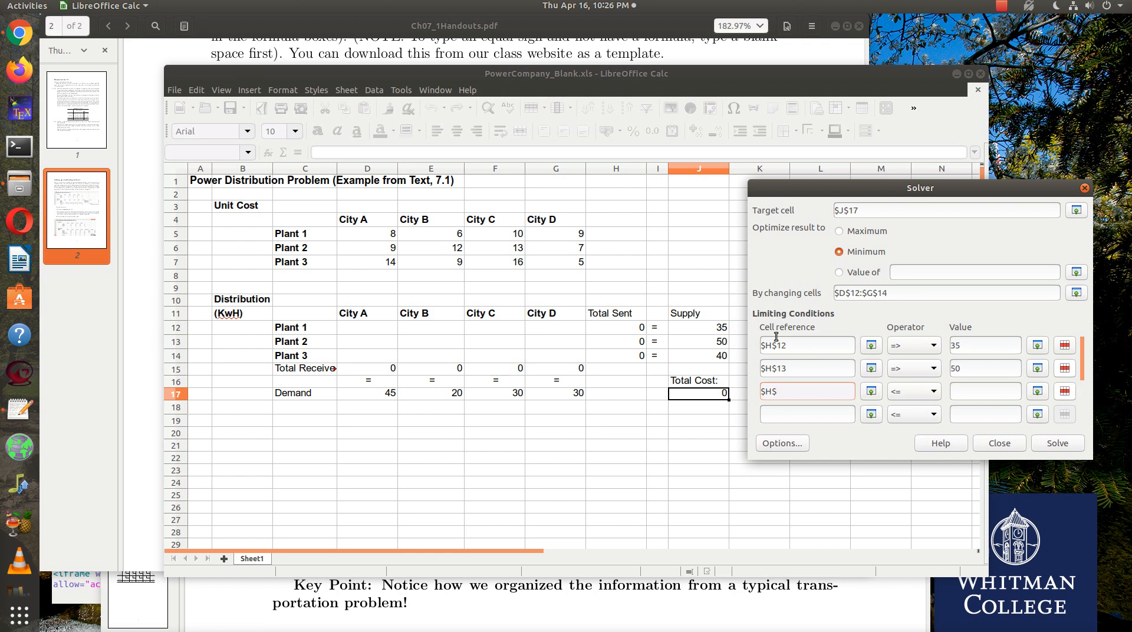
left_click(906, 394)
left_click(911, 426)
left_click(976, 391)
type("40")
Change the operator of the three supply conditions on H12, H13 and H14 to <=.
left_click(784, 412)
left_click(896, 360)
left_click(898, 369)
left_click(895, 381)
left_click(895, 393)
left_click(895, 405)
Add a limiting condition for City A's total received: $D$15 => 45.
left_click(780, 420)
type("$D$")
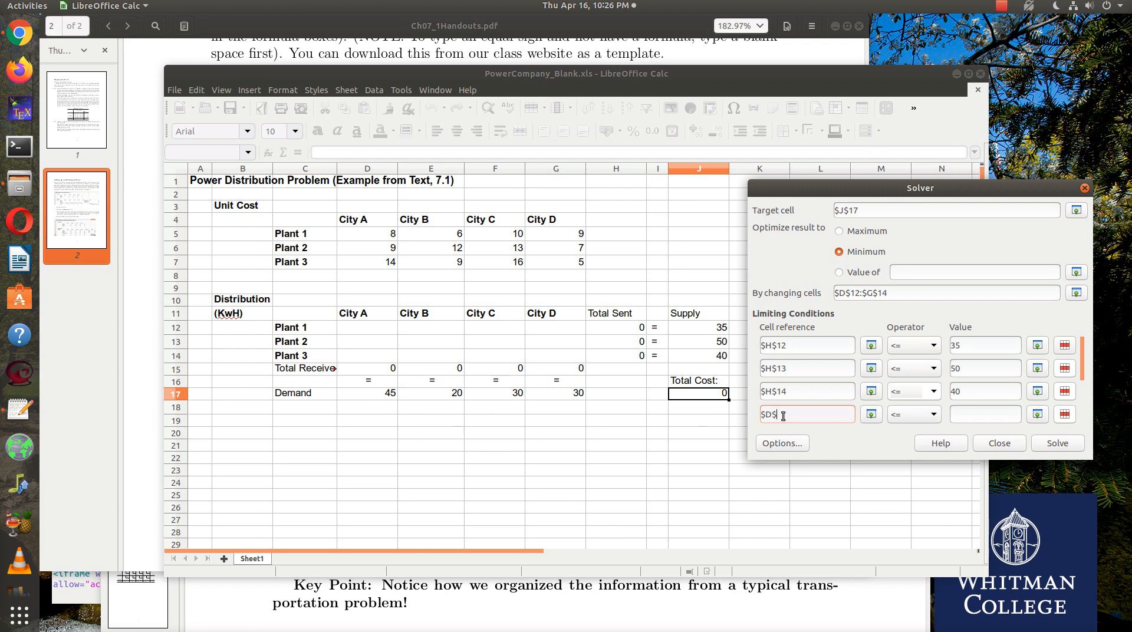
type("15")
left_click(932, 416)
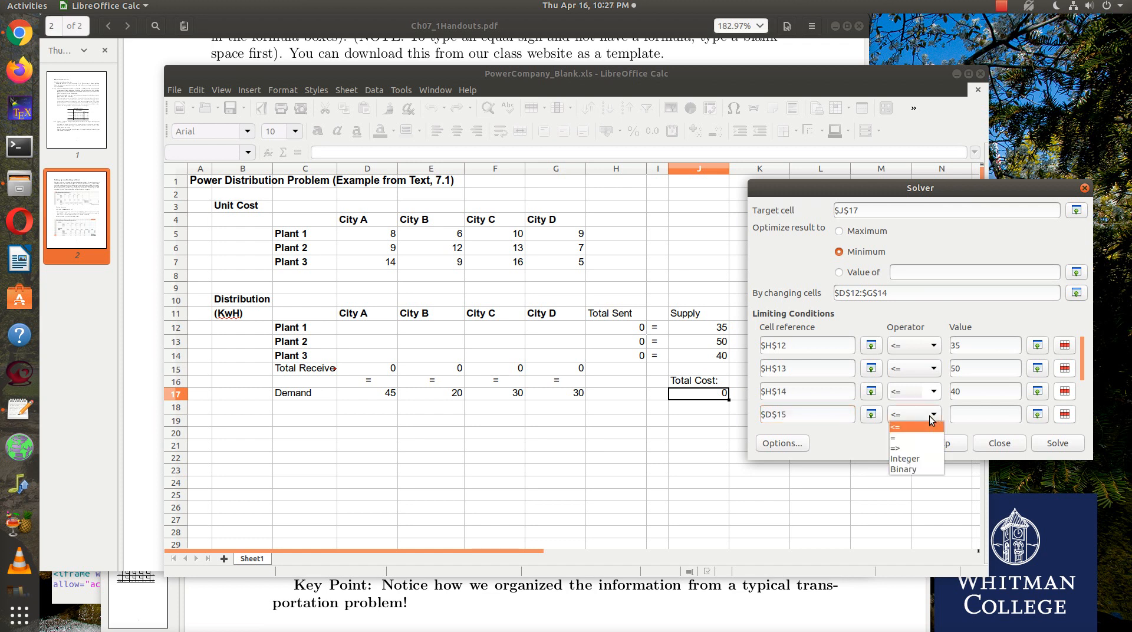
left_click(902, 447)
left_click(968, 418)
type("45")
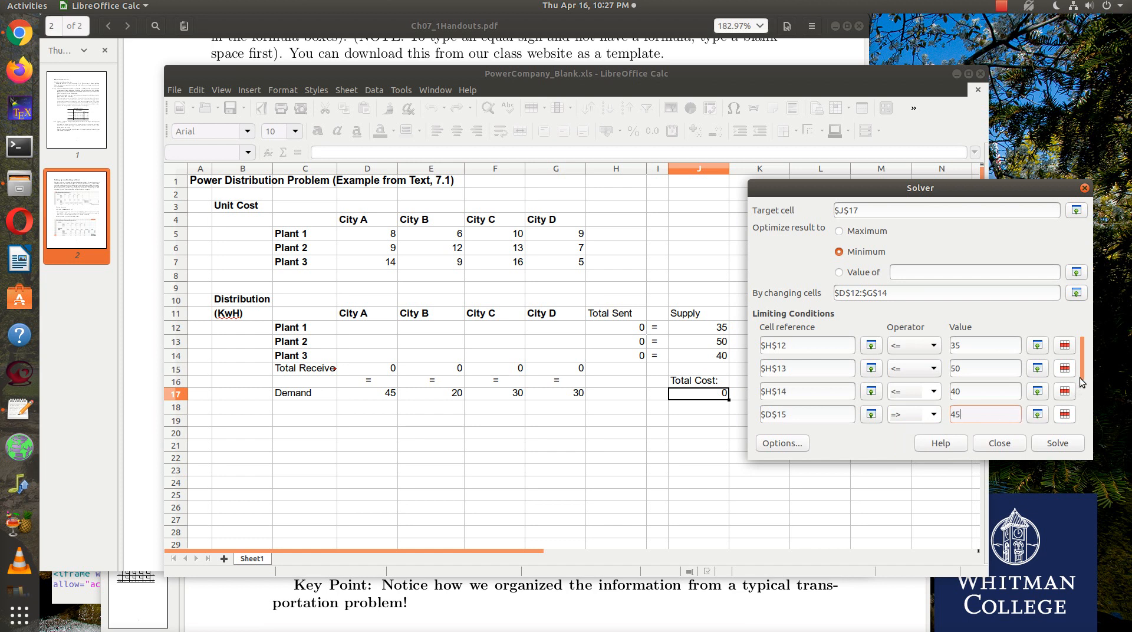
Add a limiting condition for City B's total received: $E$15 => 20.
left_click_drag(1081, 376, 1083, 383)
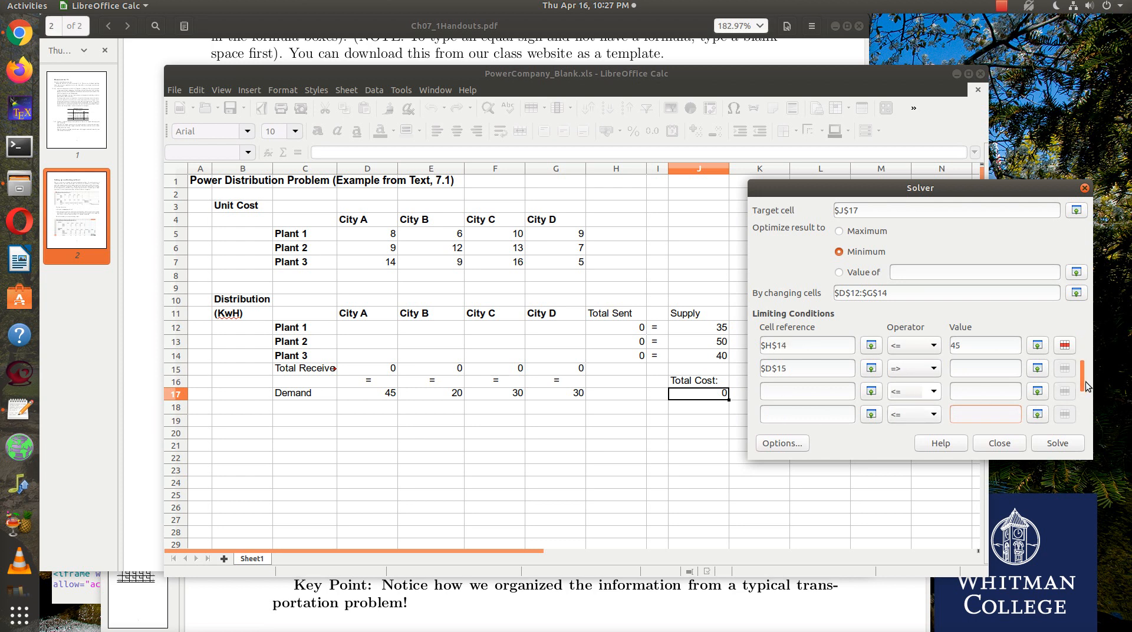
left_click(784, 369)
type("$E$15")
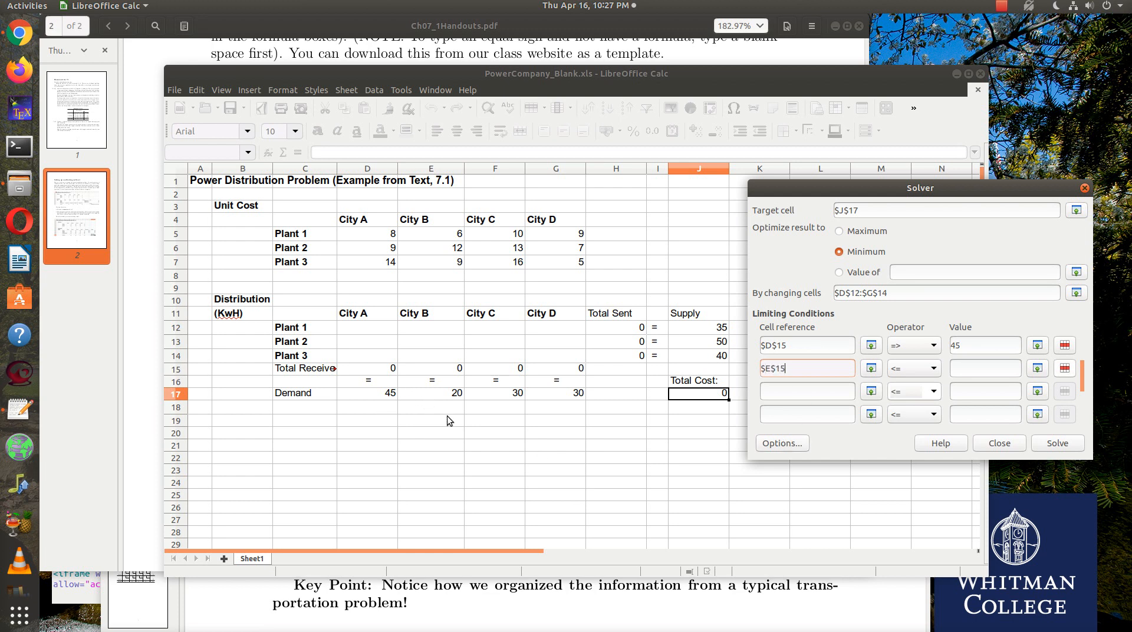
left_click(931, 370)
left_click(916, 406)
left_click(970, 369)
type("20")
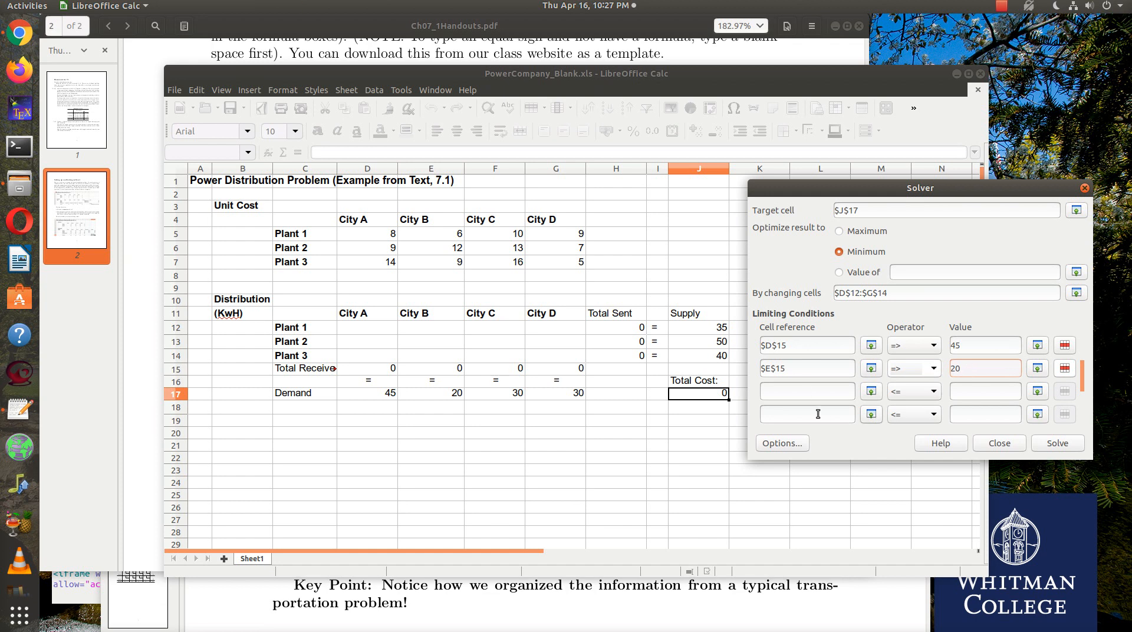
Add a limiting condition for City C's total received: $F15 => 30.
left_click(804, 391)
type("$F15")
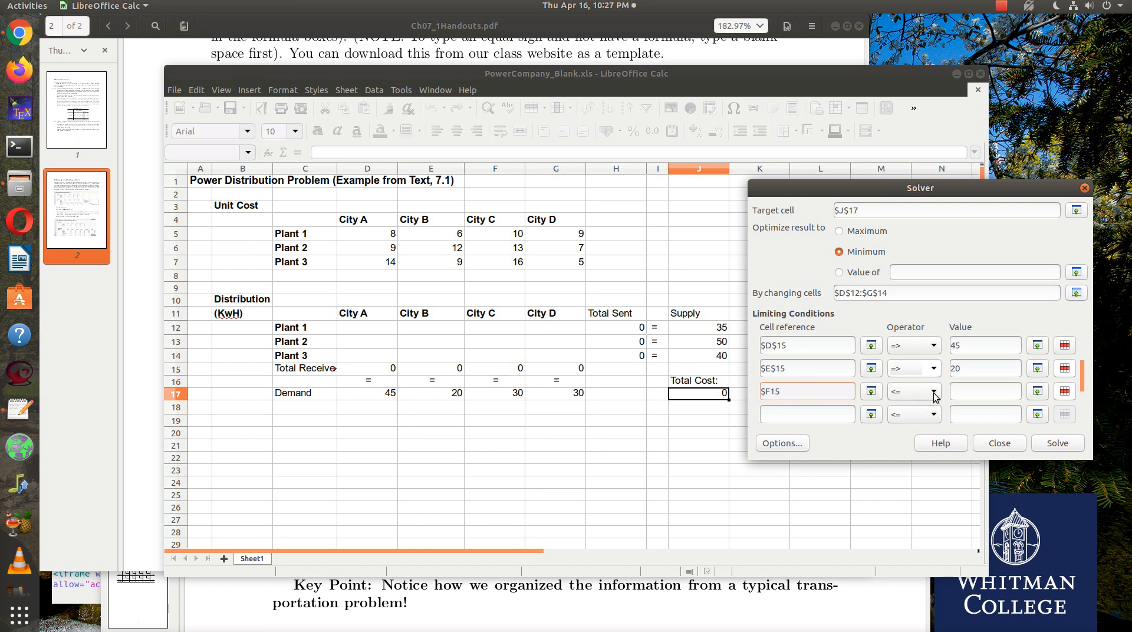
left_click(934, 393)
left_click(922, 428)
left_click(969, 390)
type("30")
Add a limiting condition for City D's total received: $G$15 => 30.
left_click(829, 417)
type("$G$15")
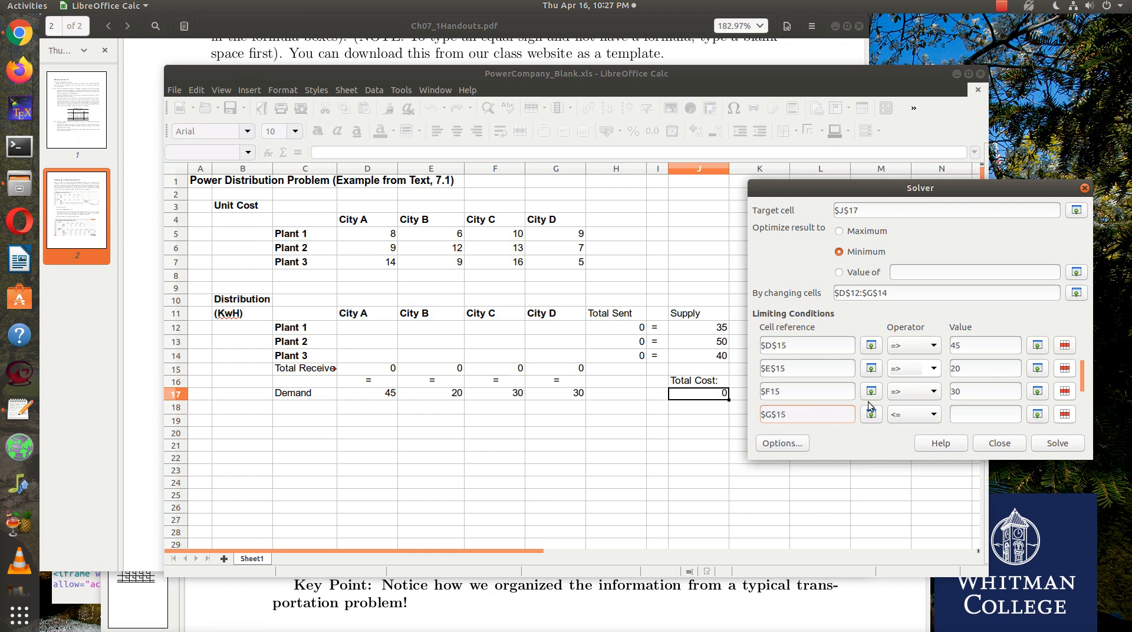
left_click(934, 415)
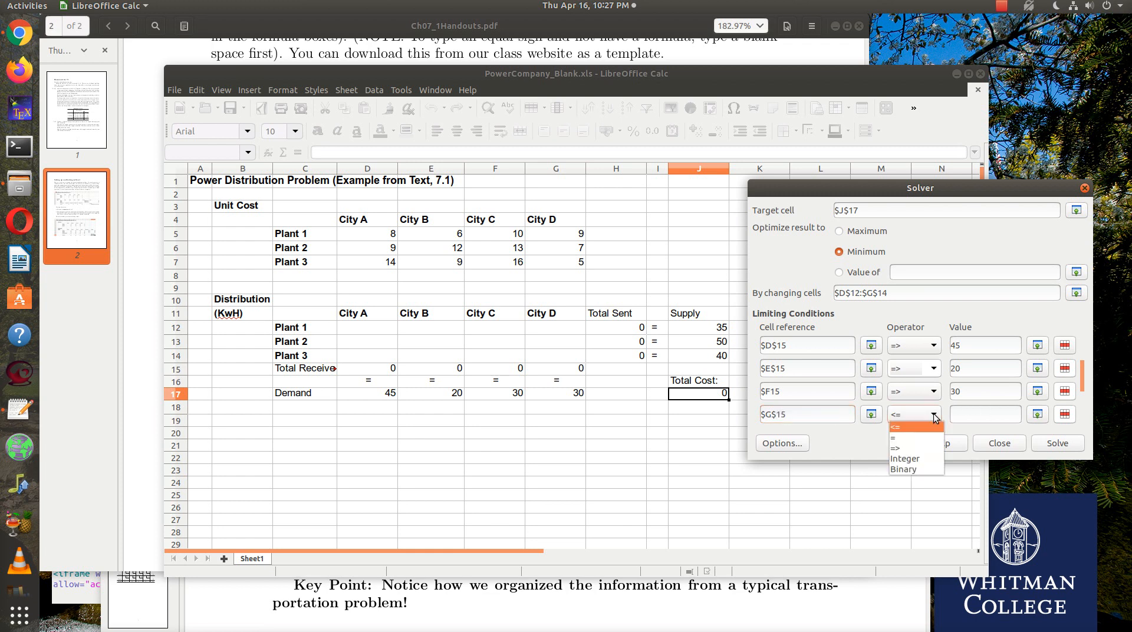
left_click(921, 451)
left_click(991, 415)
type("30")
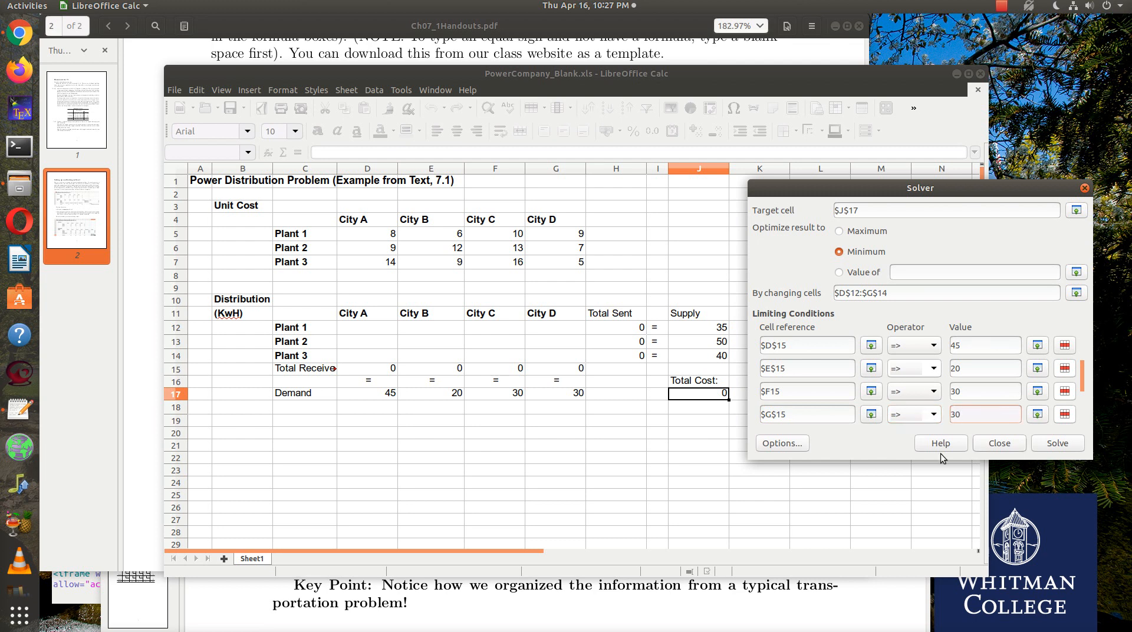
In the Solver options, turn on assuming variables as non-negative and accept the settings.
left_click(792, 445)
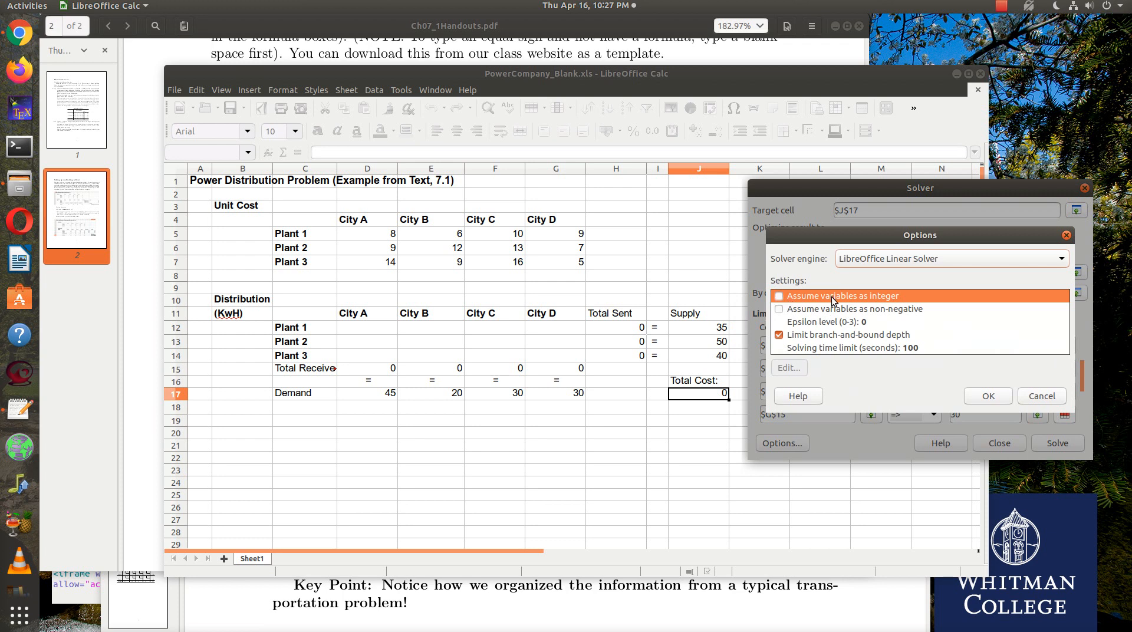
left_click(778, 309)
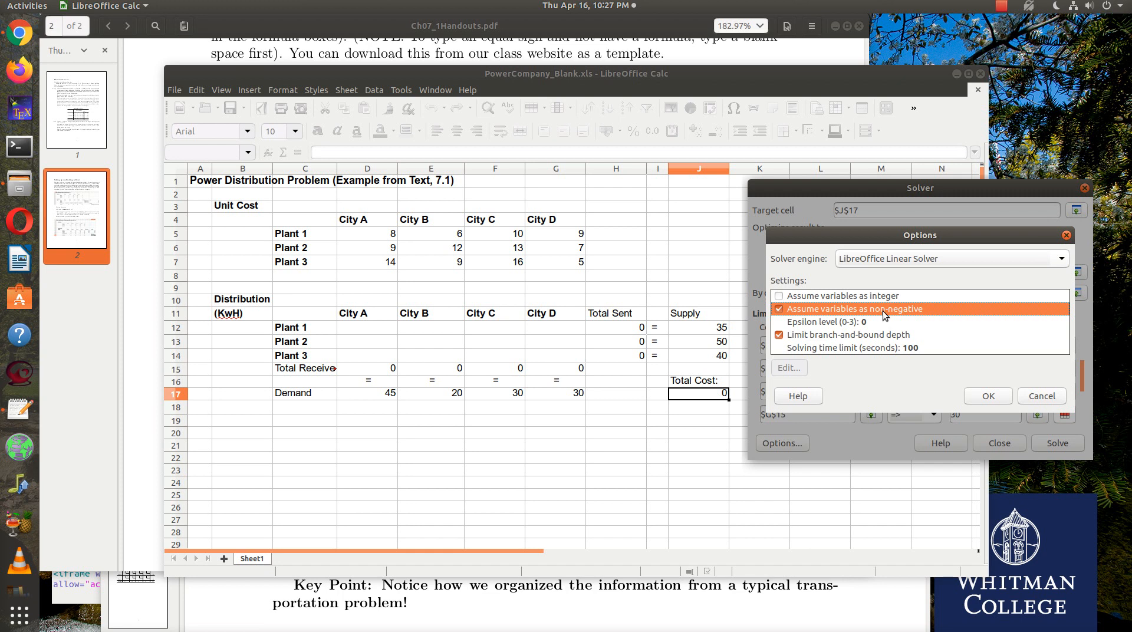
left_click(988, 395)
Solve the power distribution model, keep the result, and move the spreadsheet window slightly aside.
left_click(1064, 444)
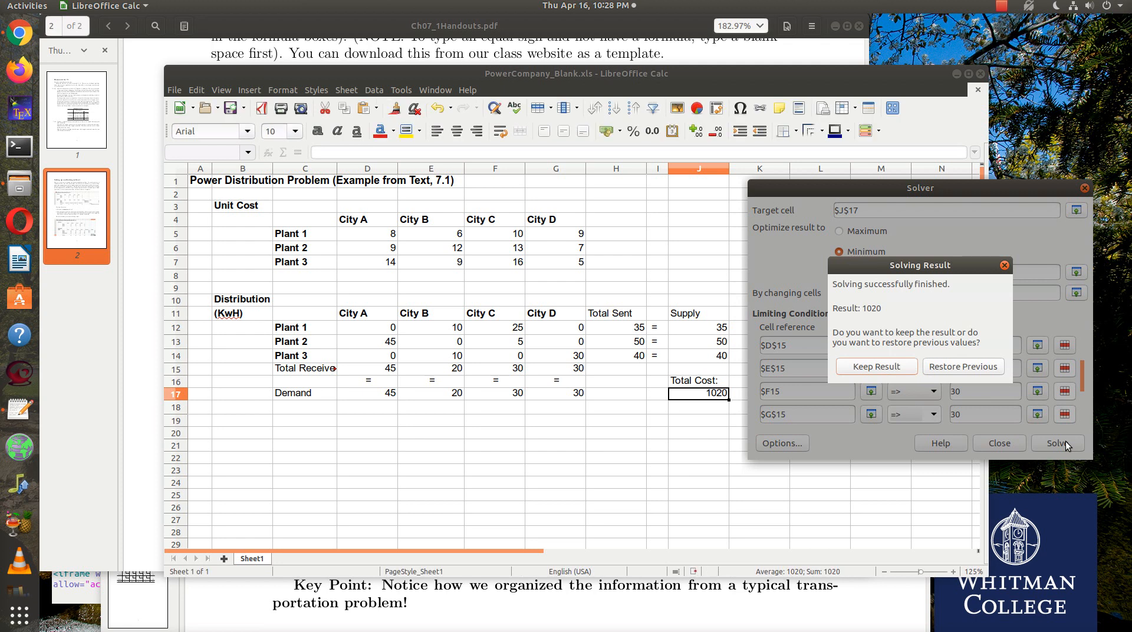
left_click(876, 368)
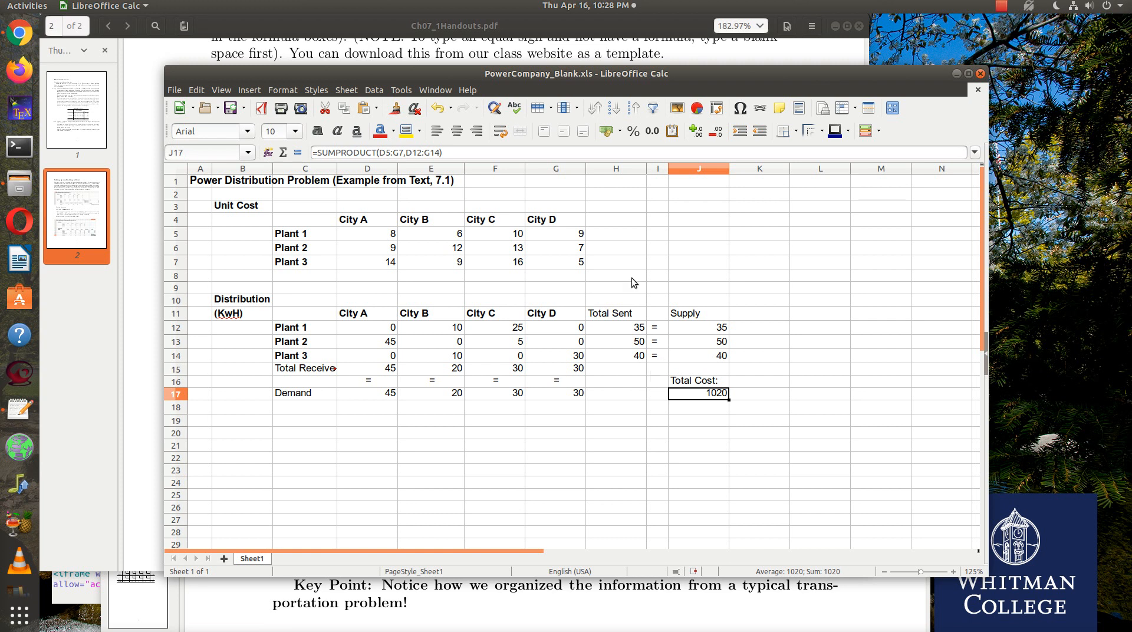
left_click_drag(568, 78, 613, 99)
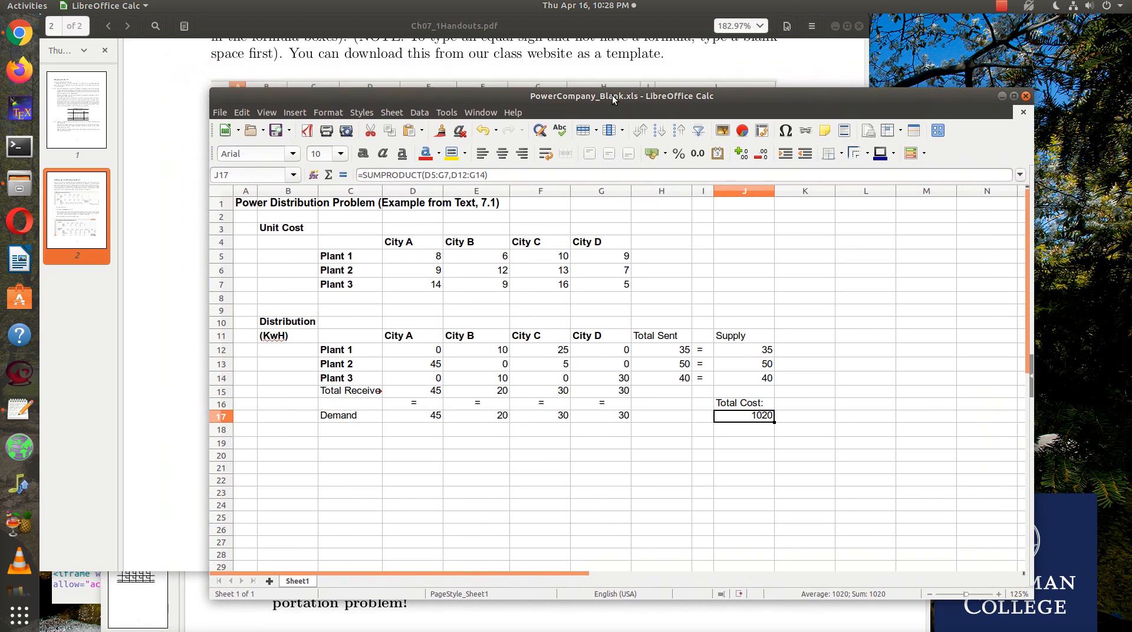